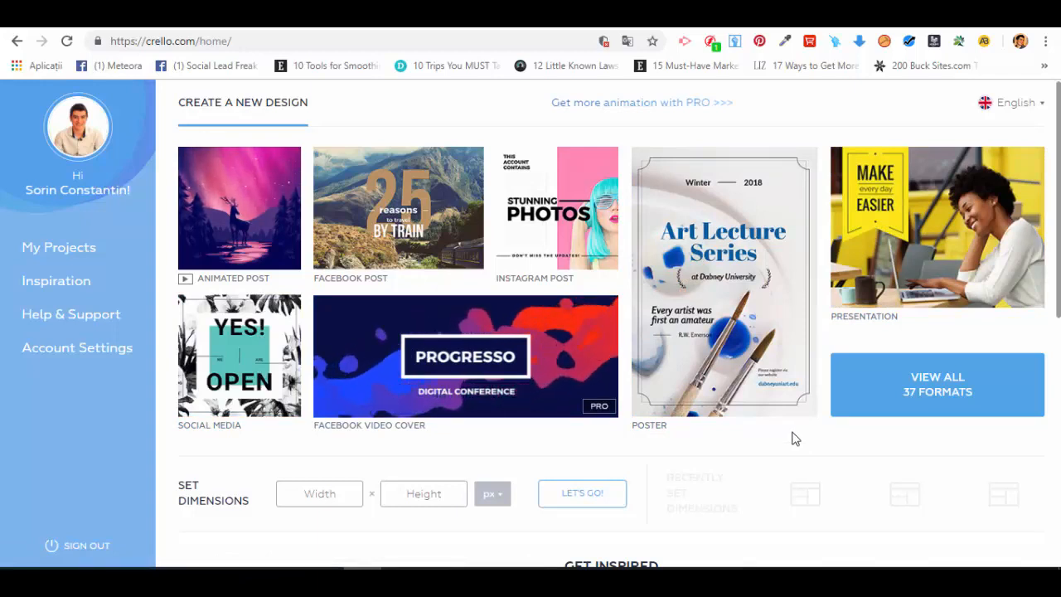
Step: Open the full collection of design formats and look through its categories
click(969, 389)
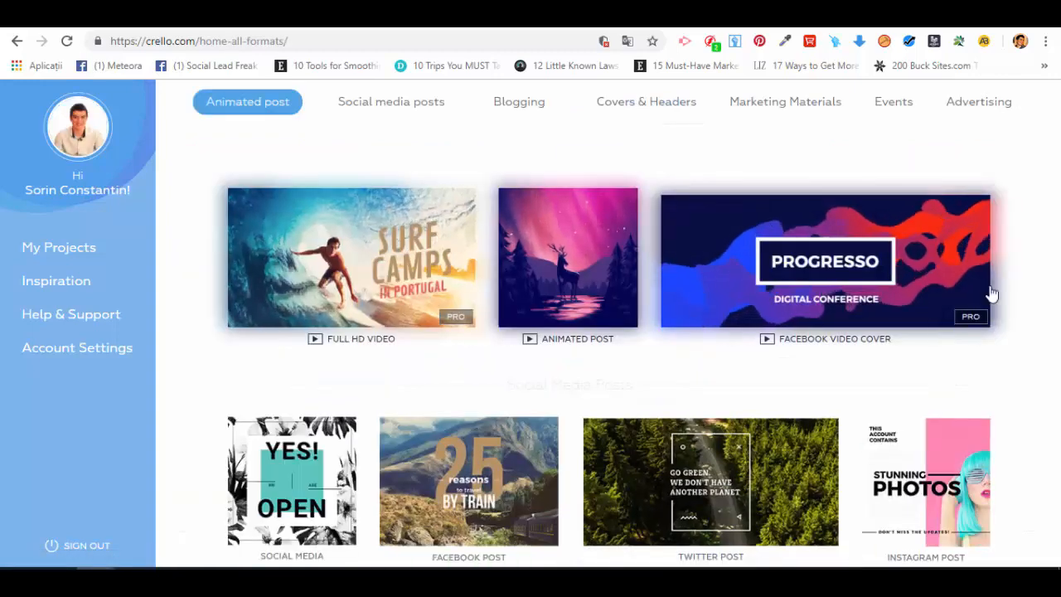
middle_click(1046, 231)
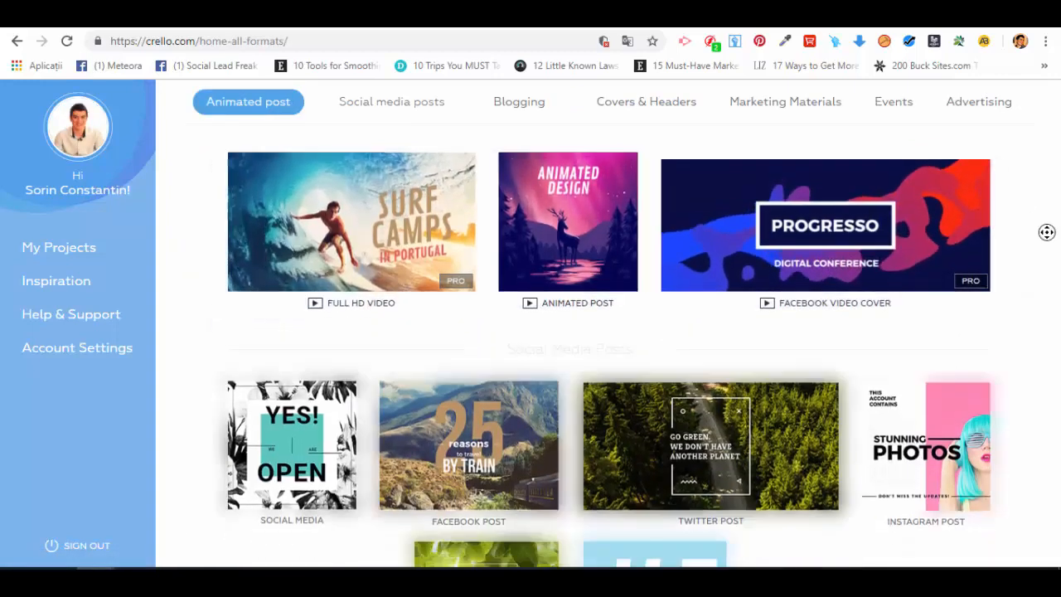
middle_click(1047, 233)
scroll(1012, 315, down, 10)
scroll(1005, 302, up, 1)
scroll(1003, 307, up, 4)
scroll(1047, 351, down, 1)
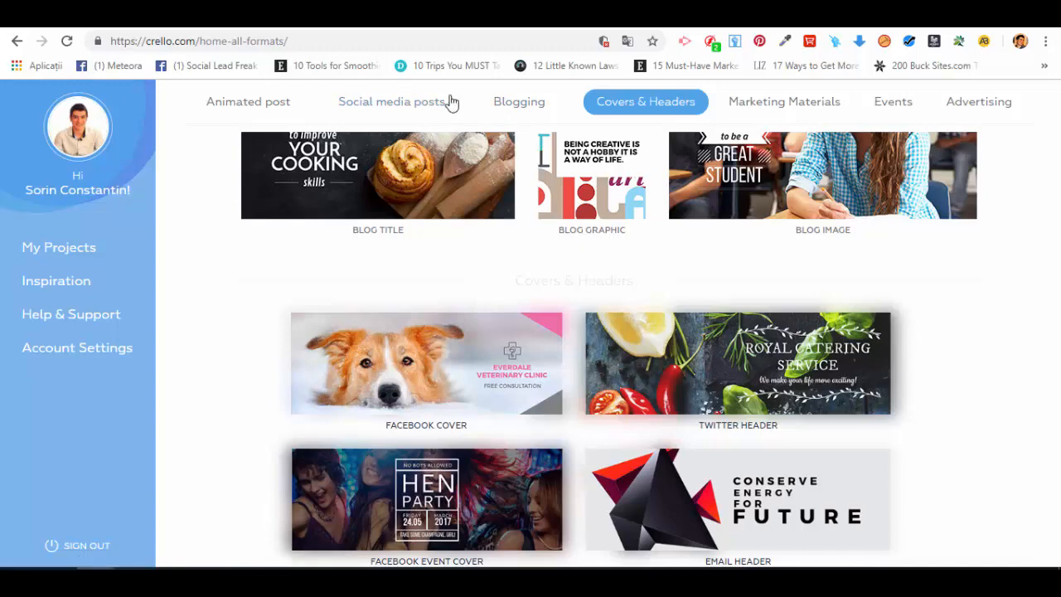
Step: Review the sizes of the social media post formats and create a 1080x1080 px Instagram post
click(405, 111)
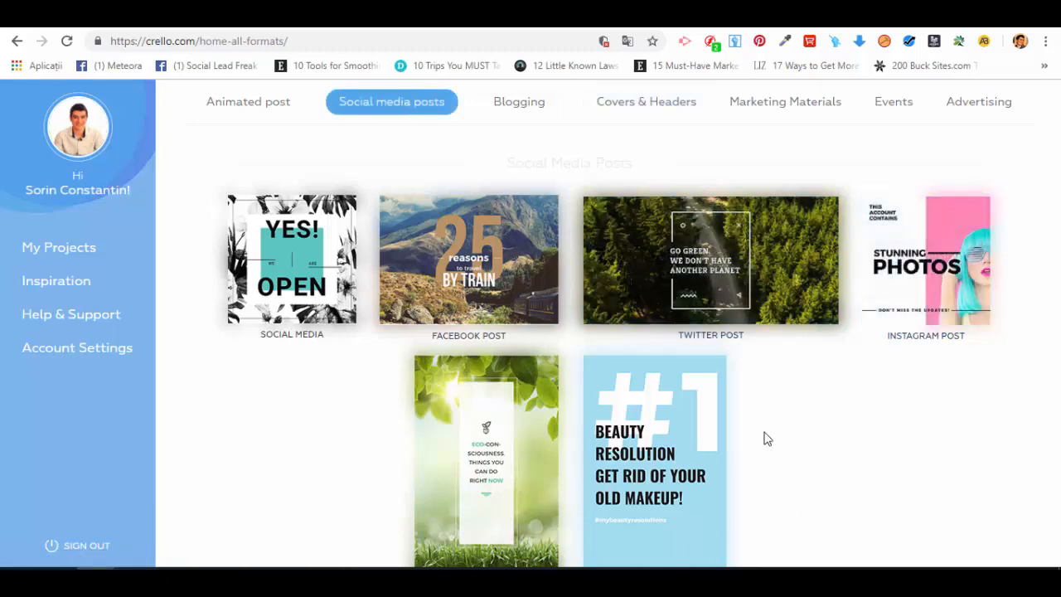
mouse_move(310, 262)
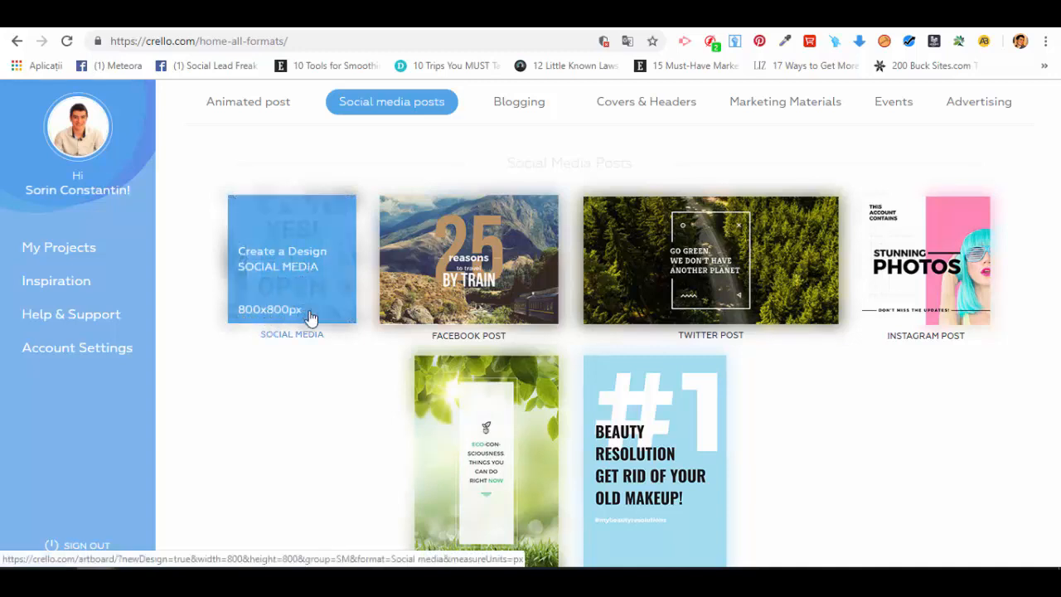
mouse_move(514, 291)
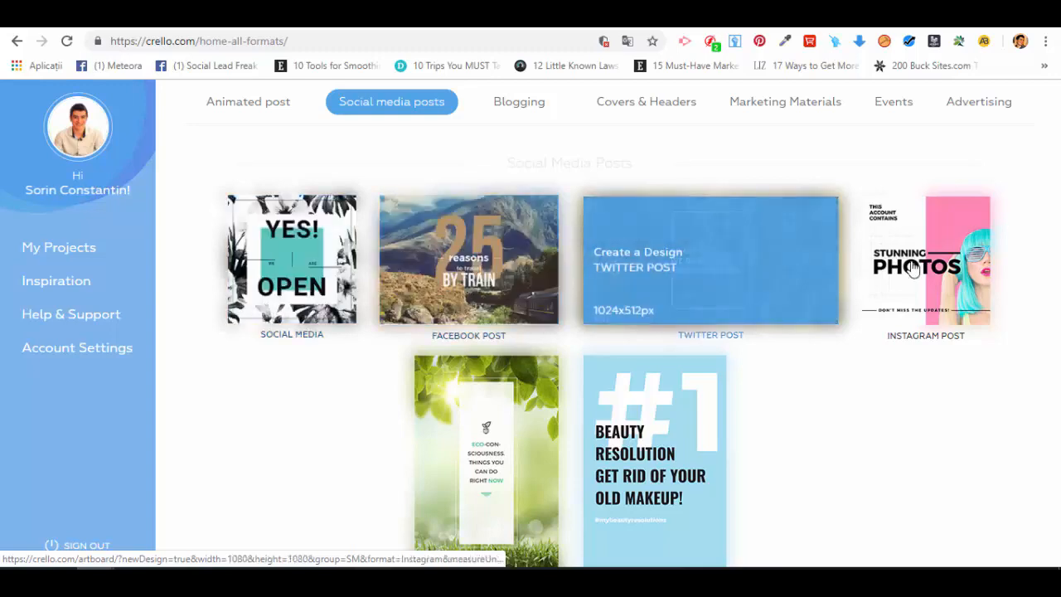
scroll(633, 450, down, 3)
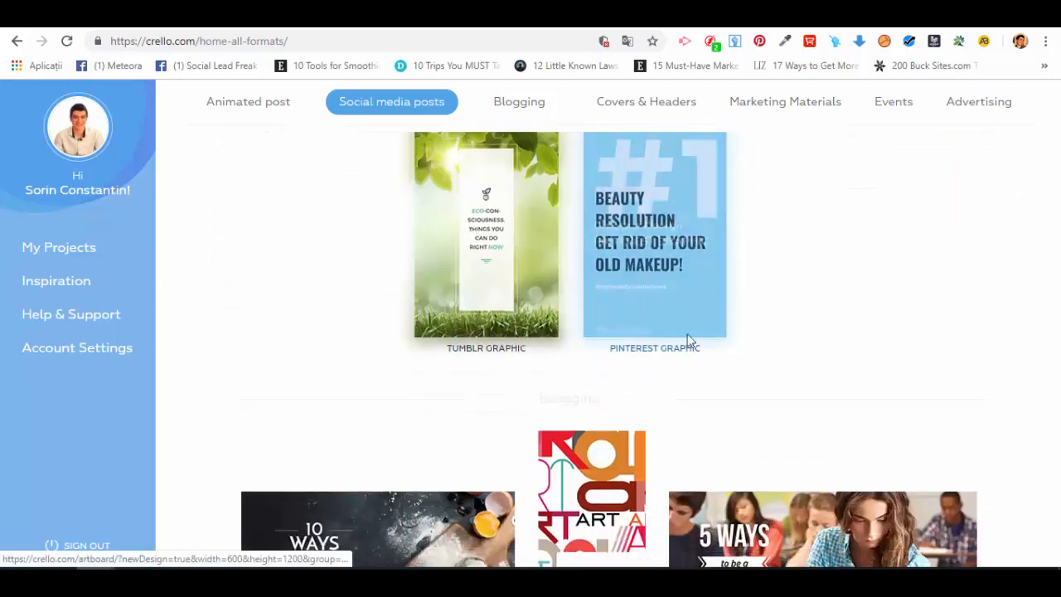
mouse_move(453, 262)
scroll(493, 256, up, 4)
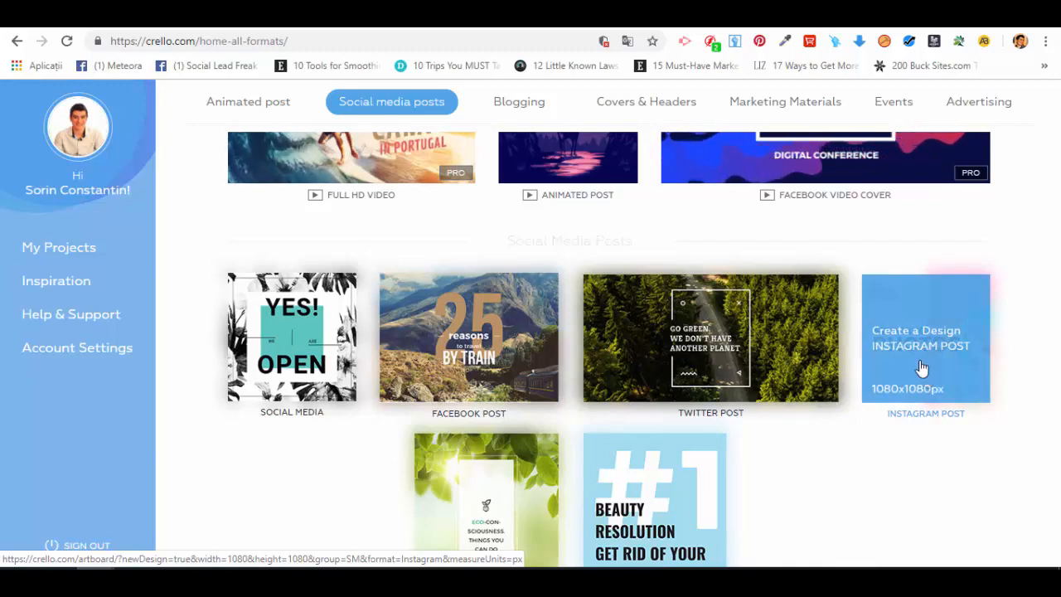
click(916, 313)
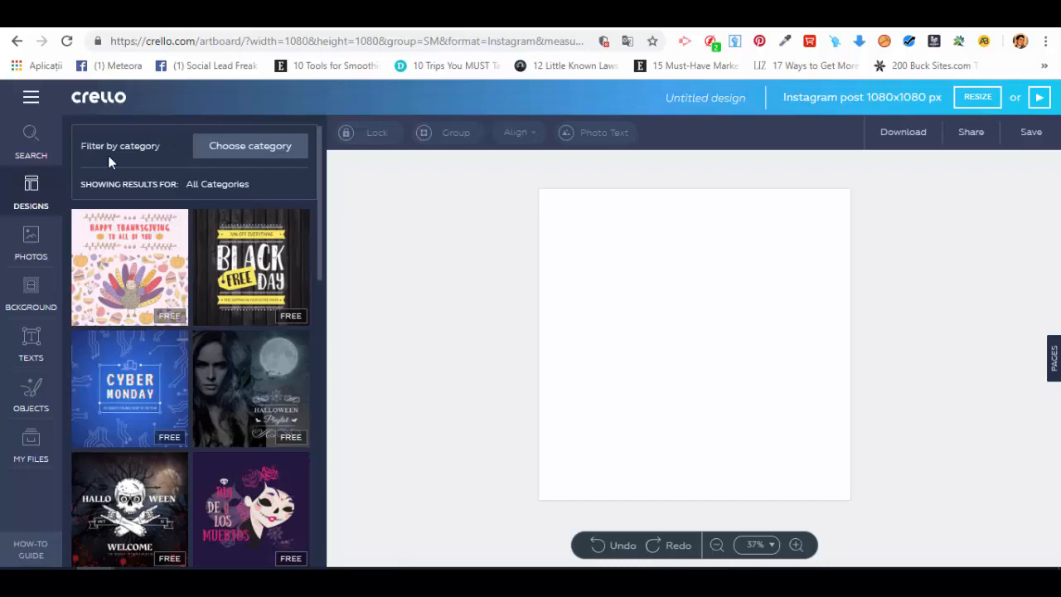
Step: Filter the design templates by Food & Drinks and apply the Coffee Day template to the canvas
click(253, 155)
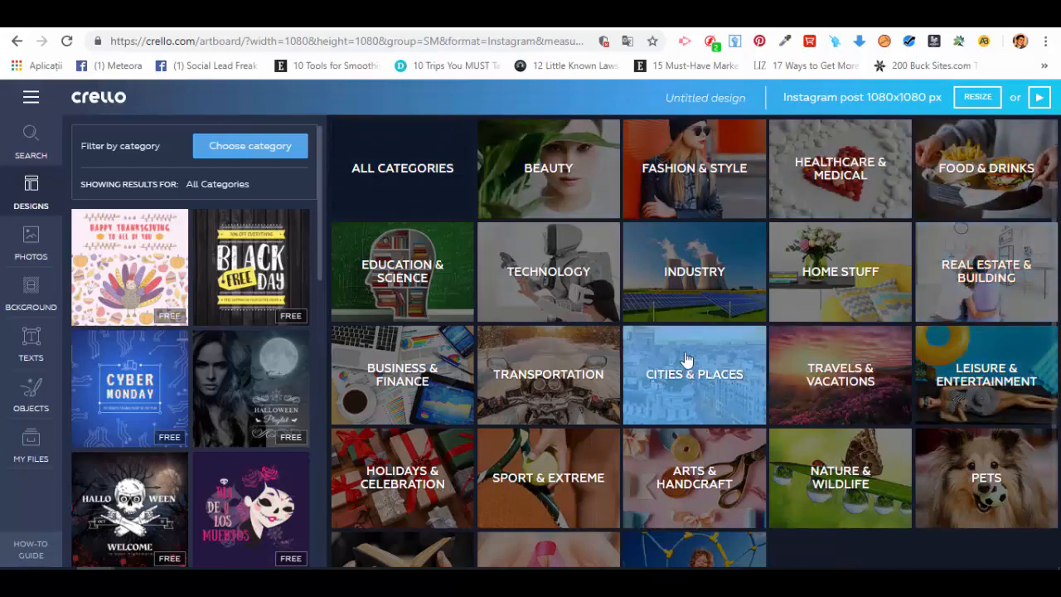
click(979, 193)
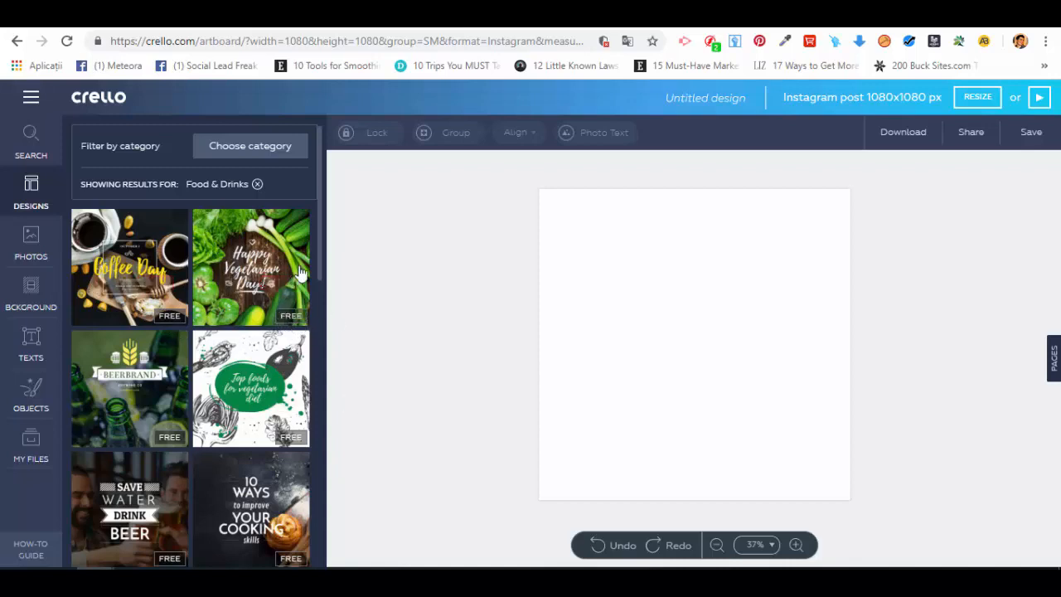
click(137, 258)
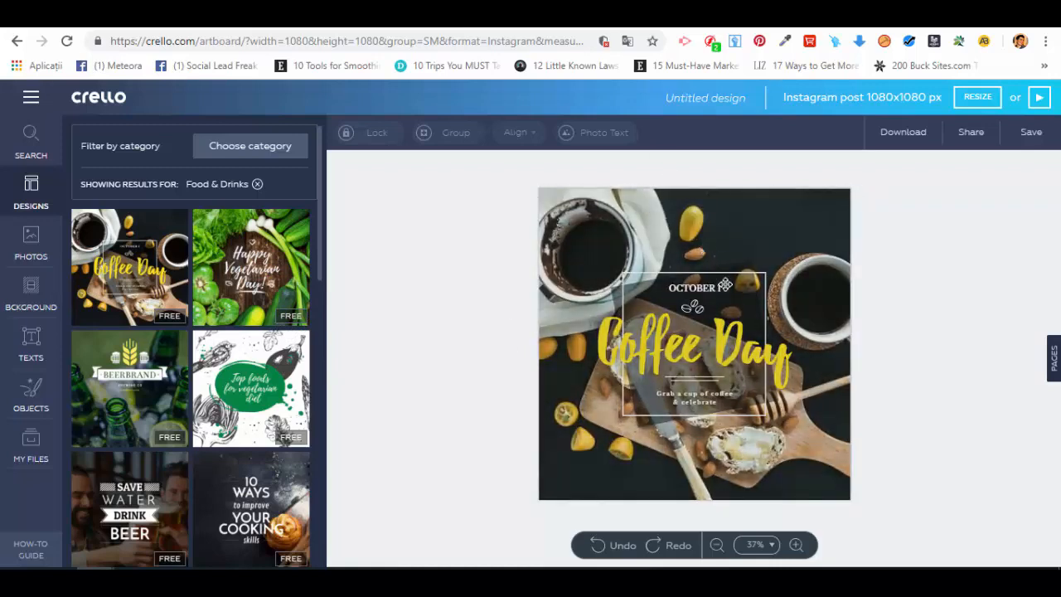
click(694, 290)
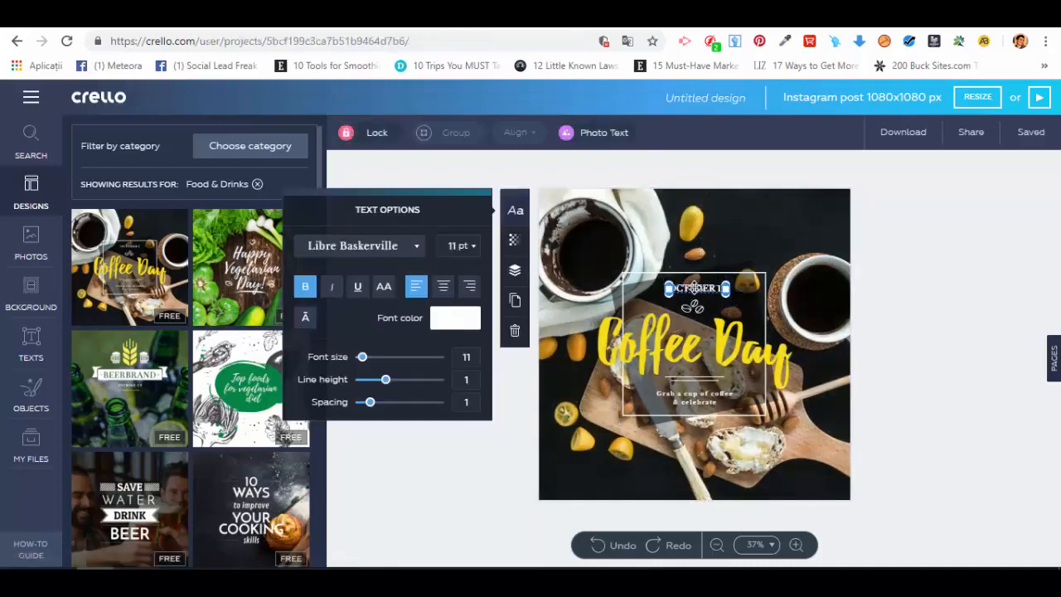
click(677, 295)
click(678, 295)
mouse_move(677, 295)
mouse_down()
mouse_move(635, 300)
mouse_move(635, 283)
mouse_move(640, 315)
mouse_move(669, 294)
mouse_up()
Step: Try the Bangers and Armata fonts on the whole Coffee Day heading, and settle on Arizonia
double_click(710, 341)
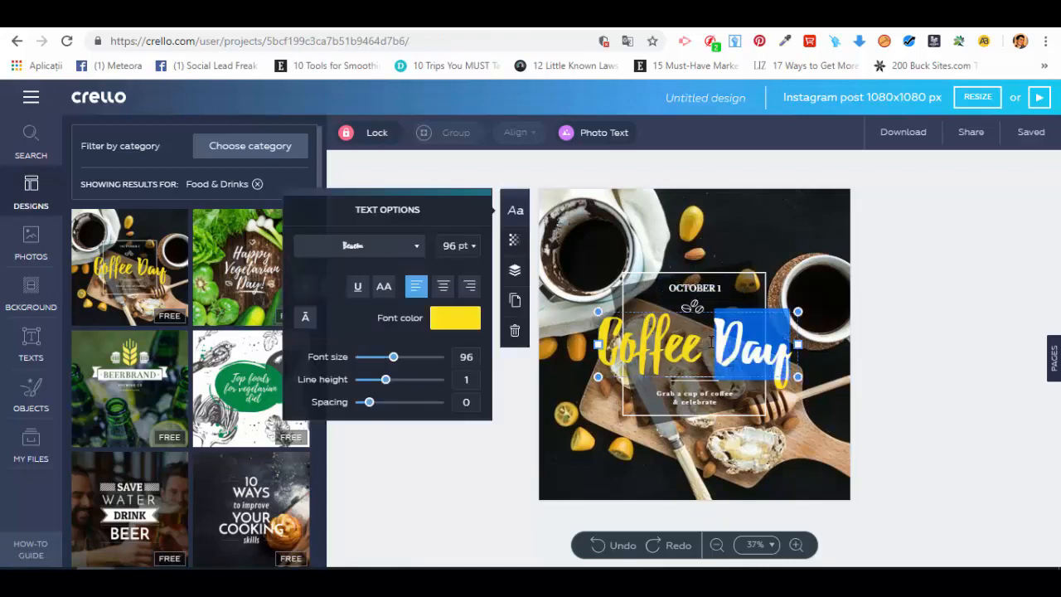
key(ctrl+a)
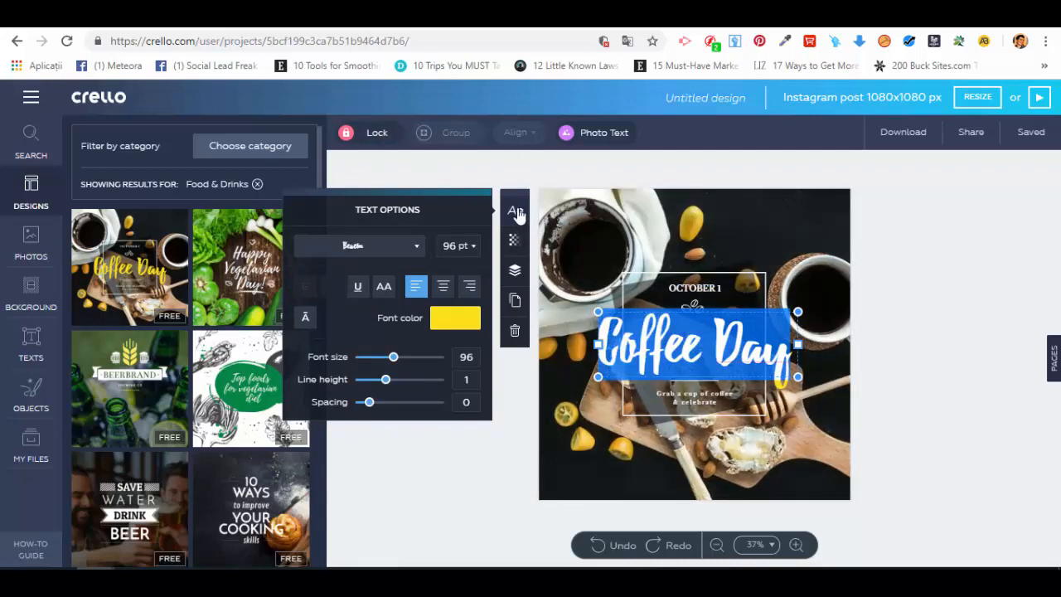
click(412, 246)
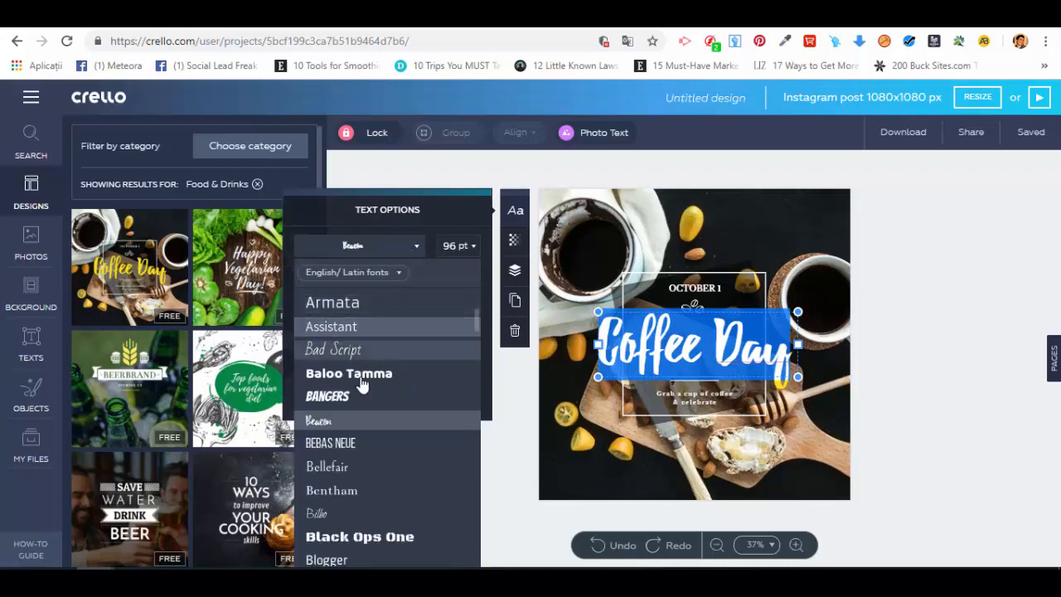
click(345, 398)
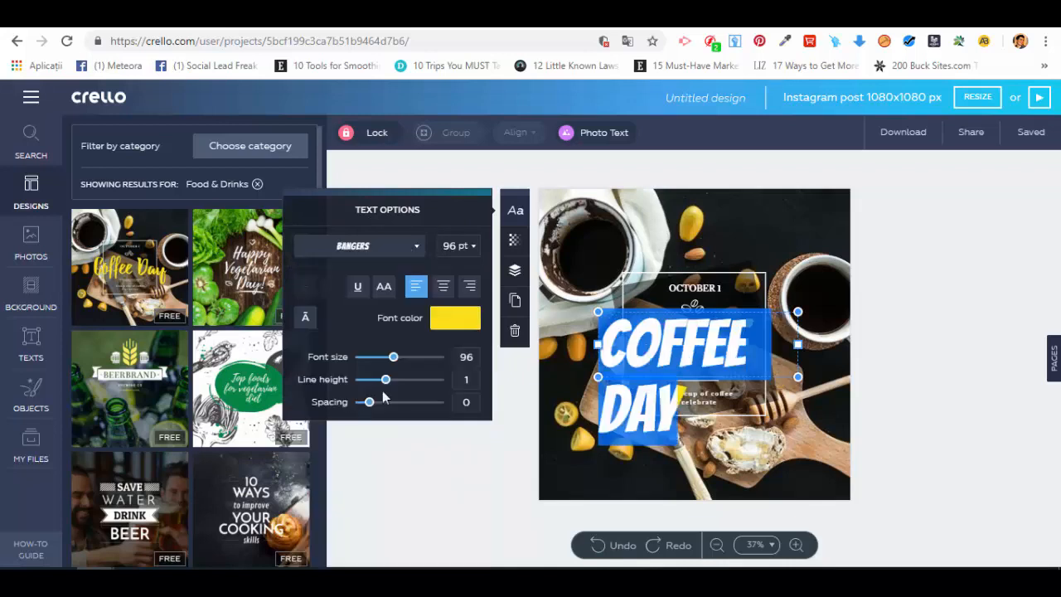
click(414, 249)
click(372, 328)
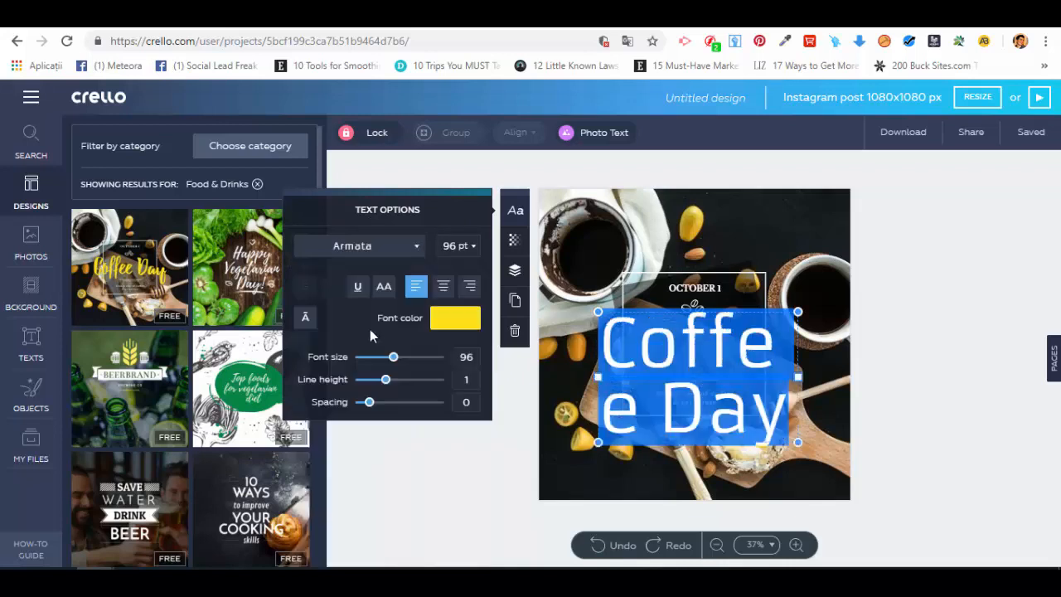
click(407, 246)
click(372, 374)
Step: Set the Coffee Day heading to a 66 pt font size, 1.1 line height and the main green colour
click(466, 247)
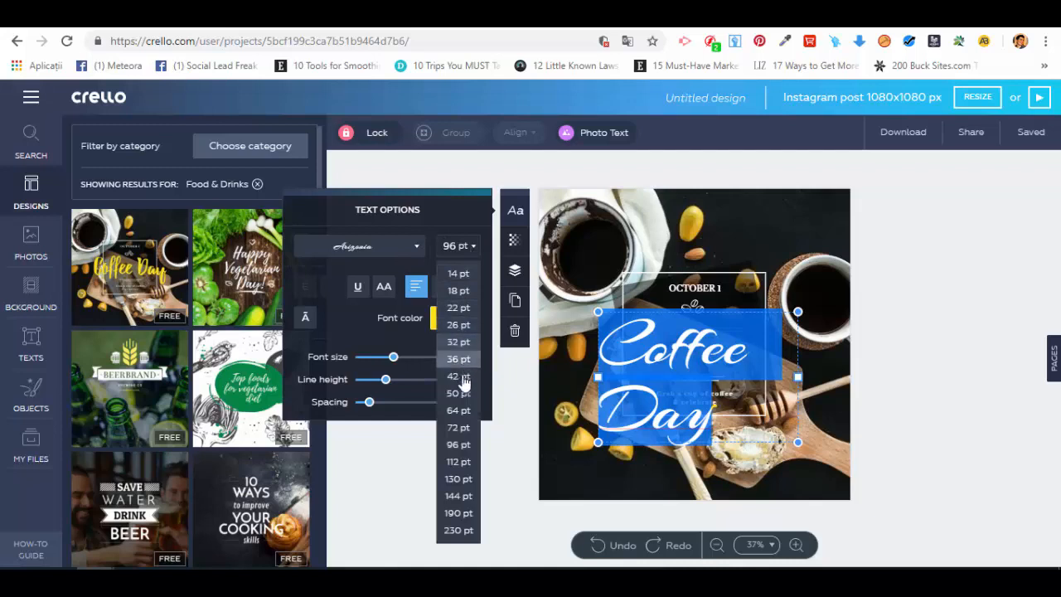
click(465, 427)
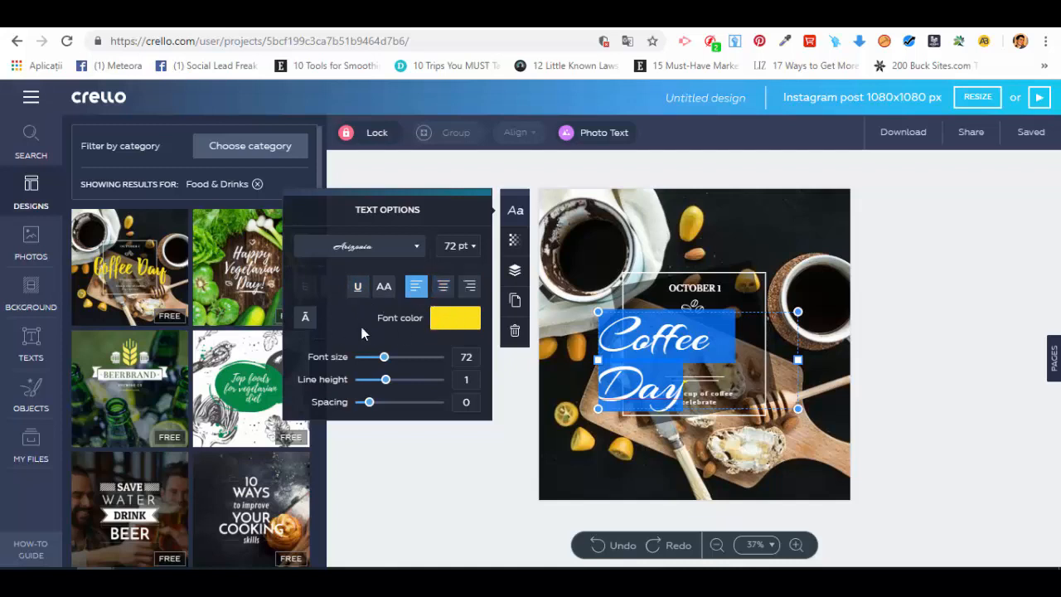
click(472, 323)
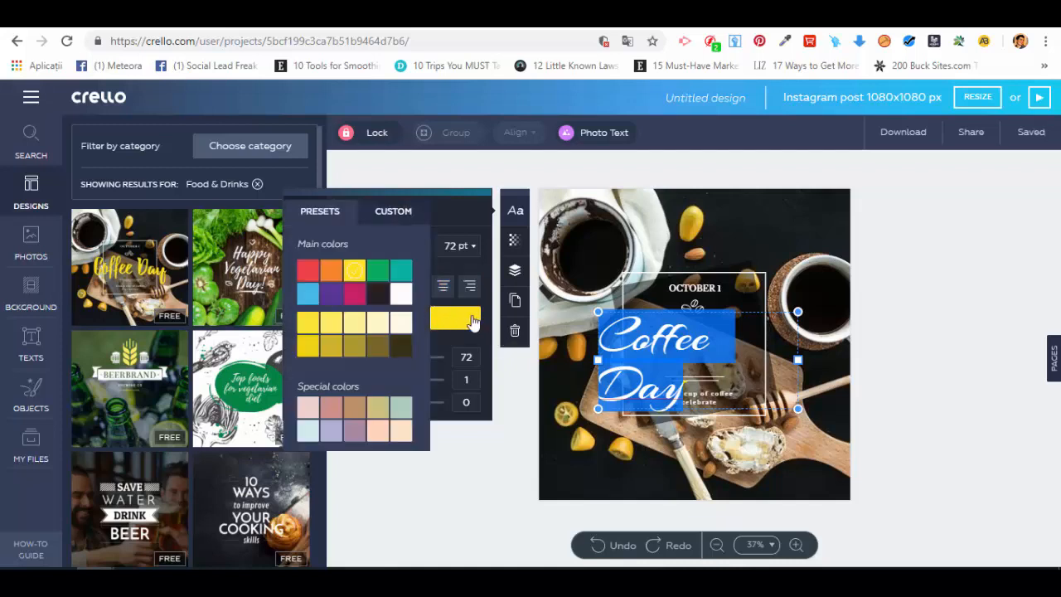
click(378, 270)
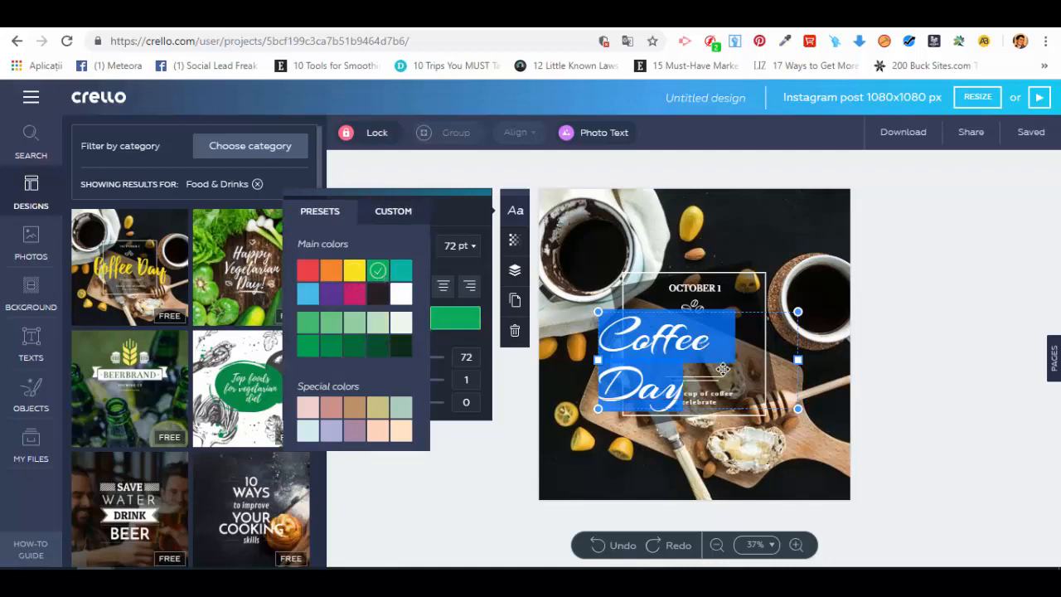
click(441, 343)
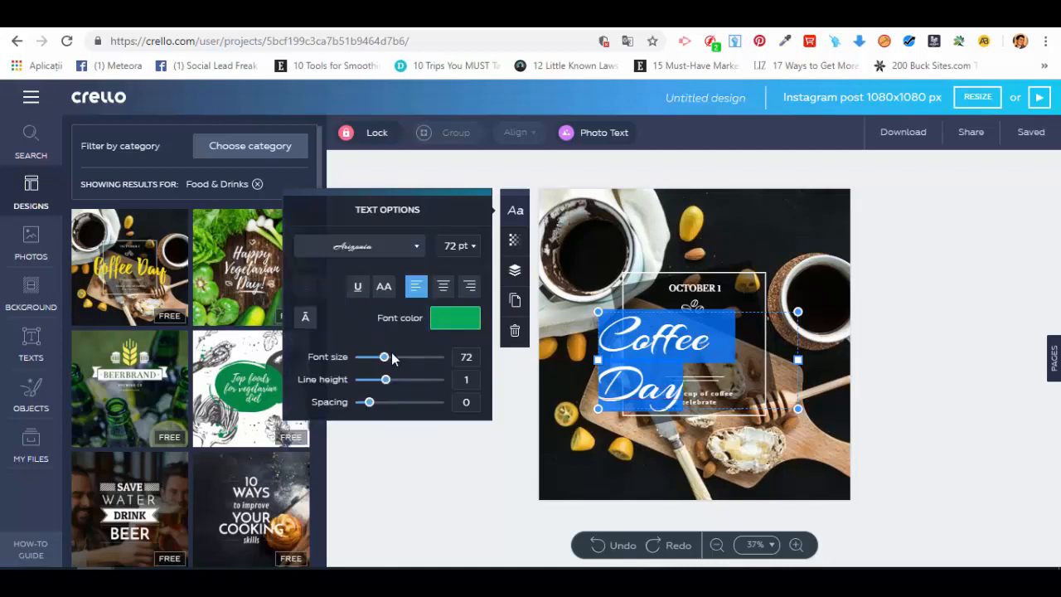
drag(384, 359, 371, 406)
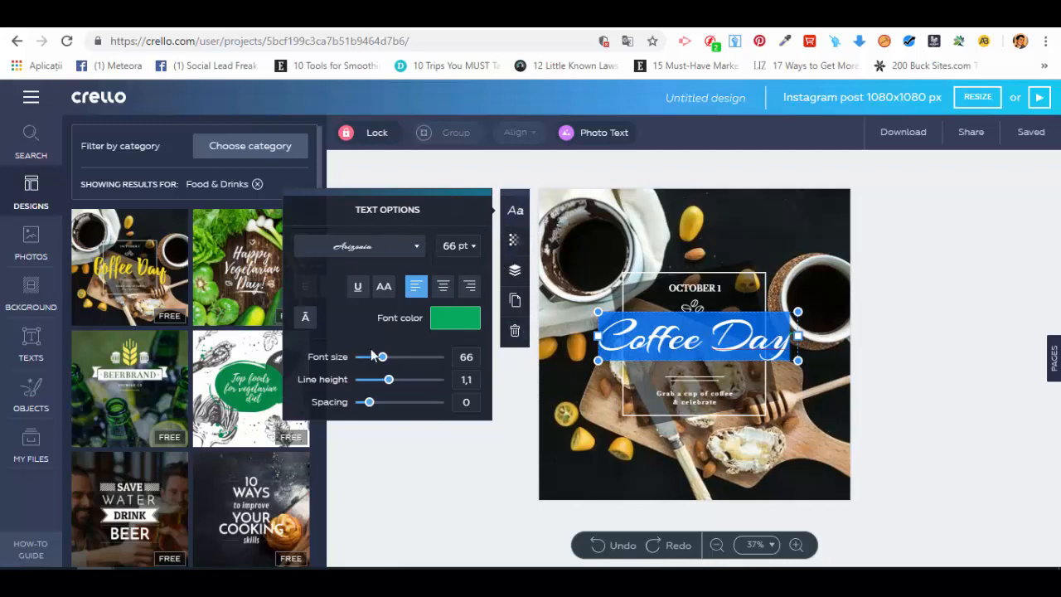
Step: Examine the transparency and layering options of the Coffee Day heading
click(515, 243)
mouse_move(445, 277)
mouse_down()
mouse_move(403, 276)
mouse_move(445, 271)
mouse_up()
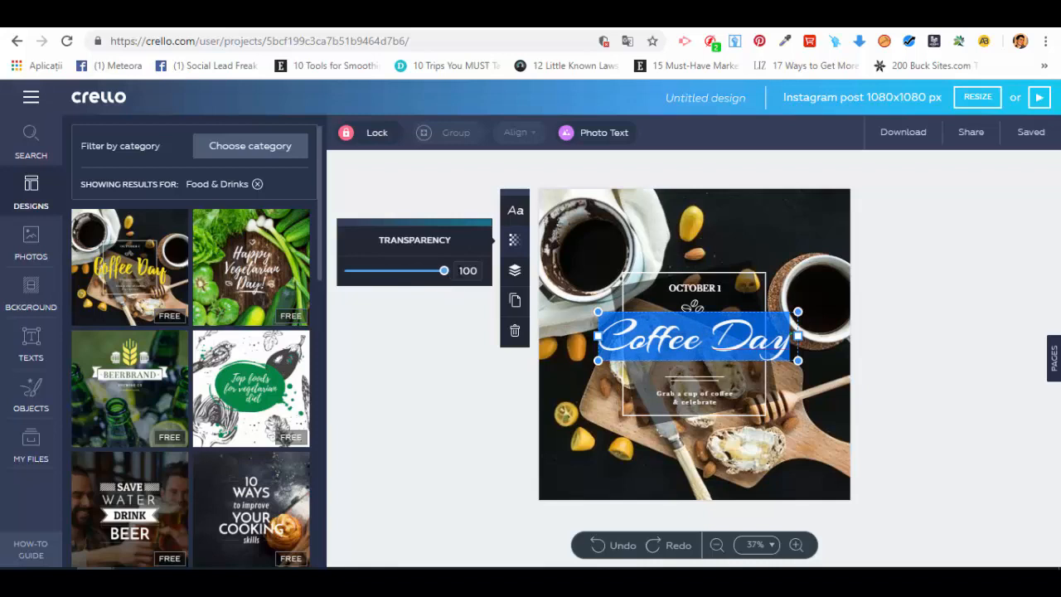
click(514, 276)
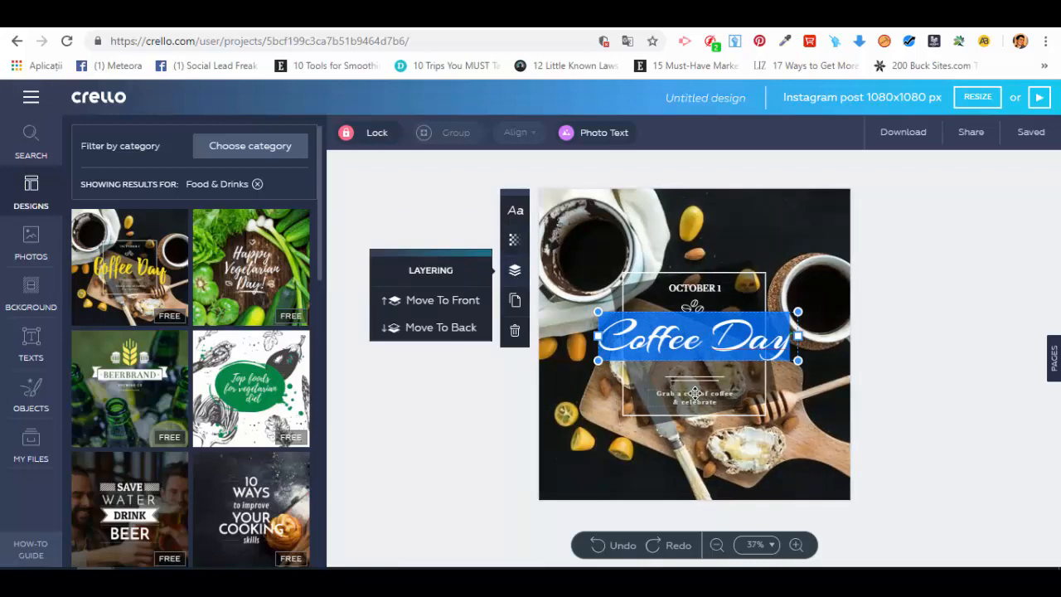
Step: Duplicate the Coffee Day heading, place one instance near the lower edge of the design, and delete that instance
click(514, 307)
drag(680, 323, 665, 445)
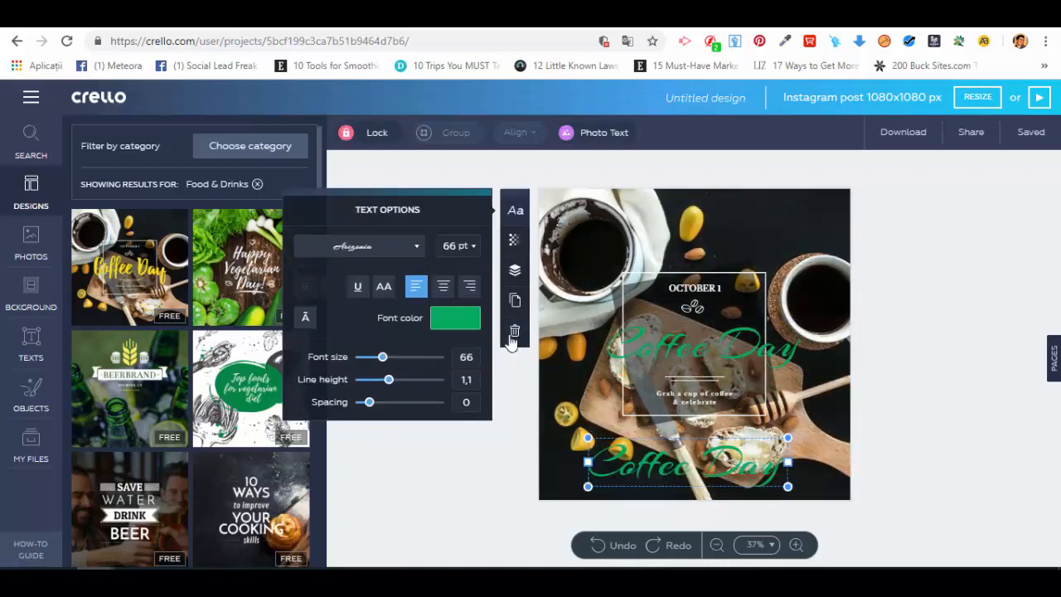
click(514, 332)
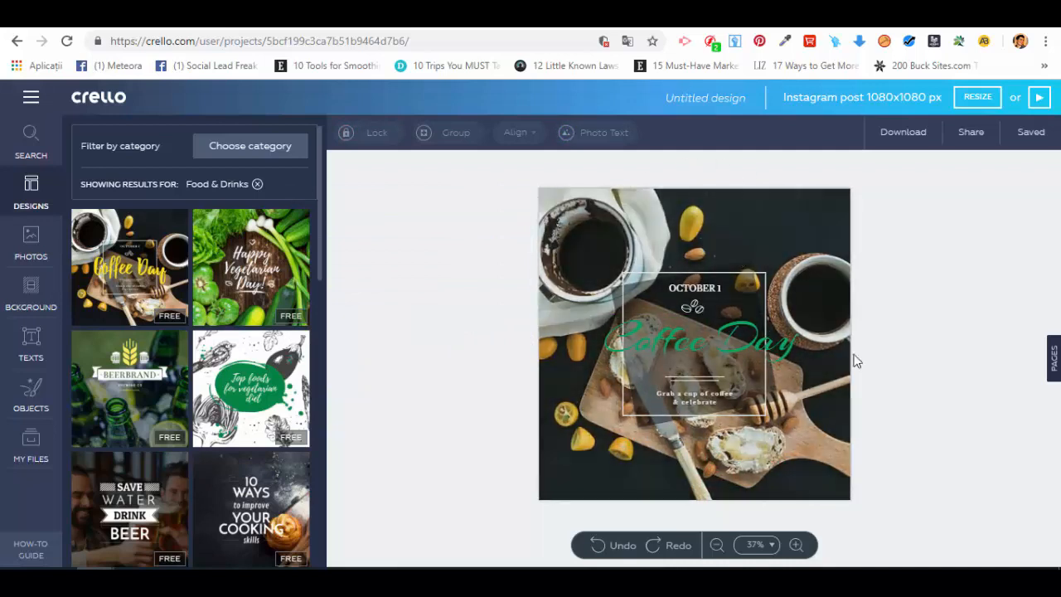
Step: Apply the Drama effect to the background photo and expand its advanced adjustments
click(676, 211)
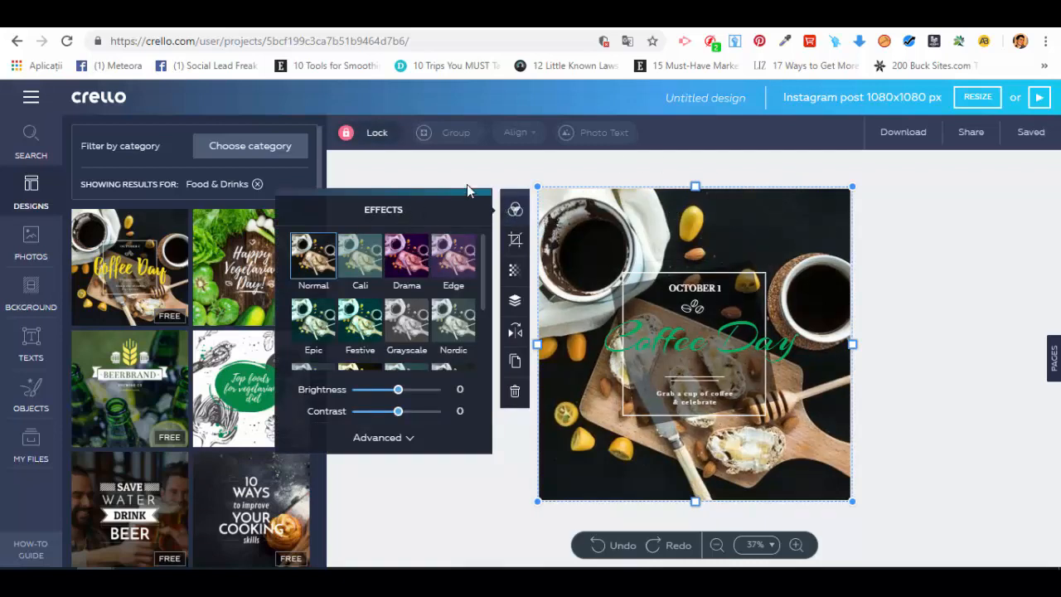
click(406, 260)
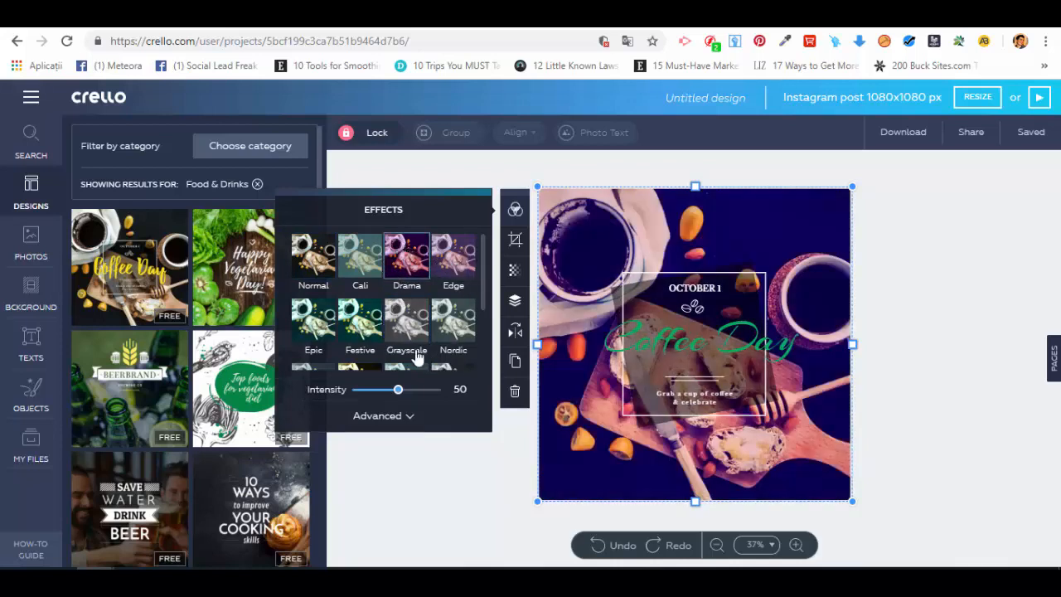
click(380, 416)
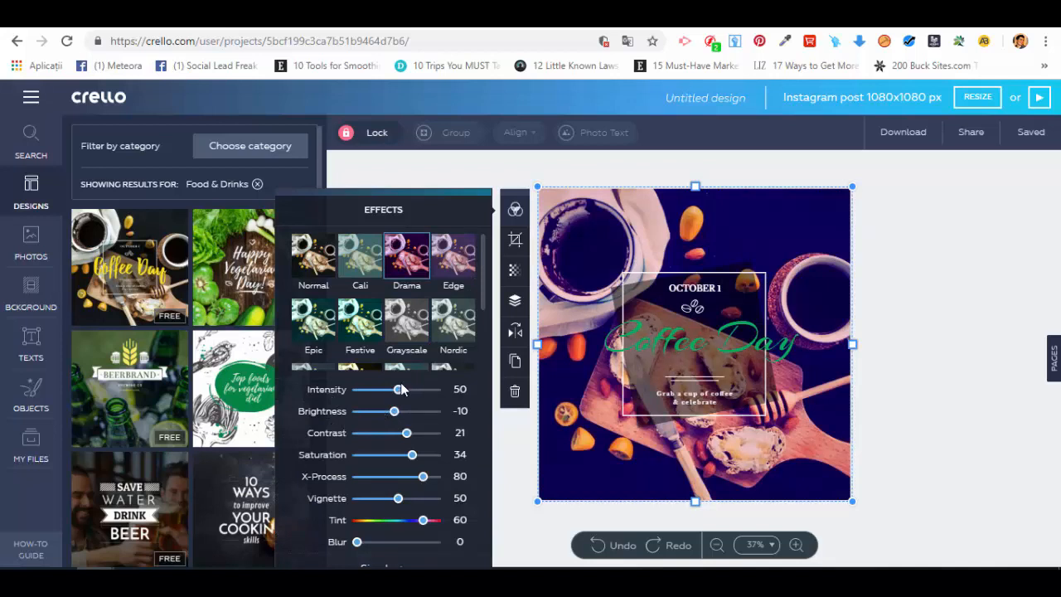
Step: Open cropping for the background photo, cancel it without cropping, and deselect the photo
click(513, 243)
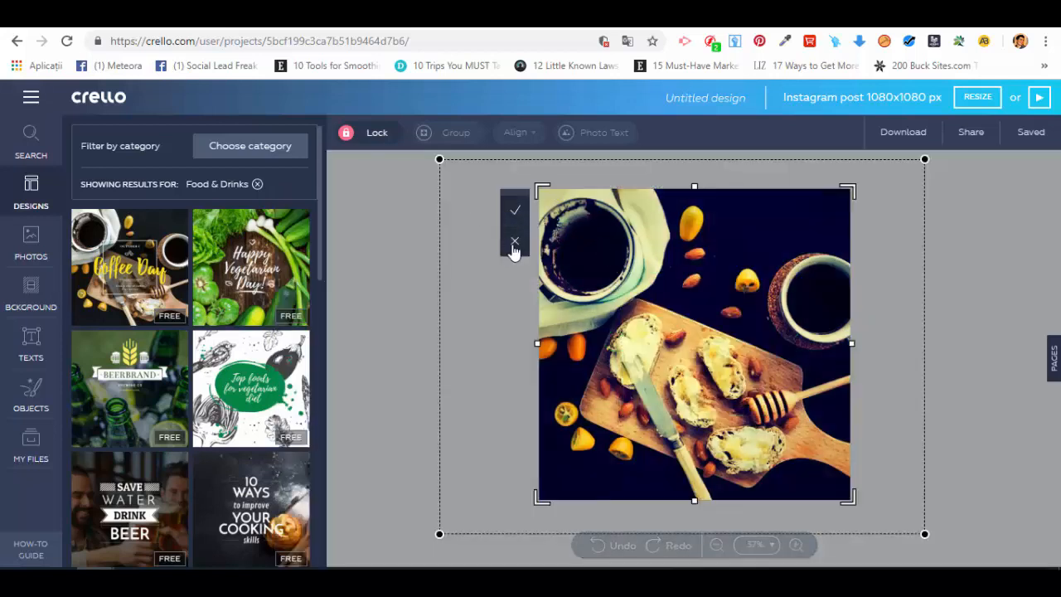
click(514, 243)
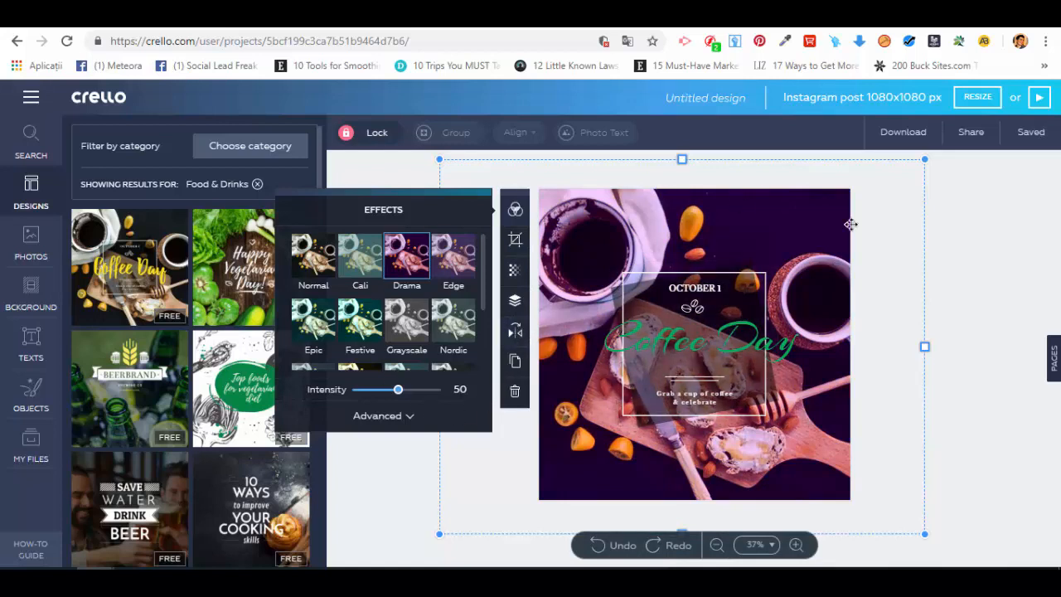
click(988, 242)
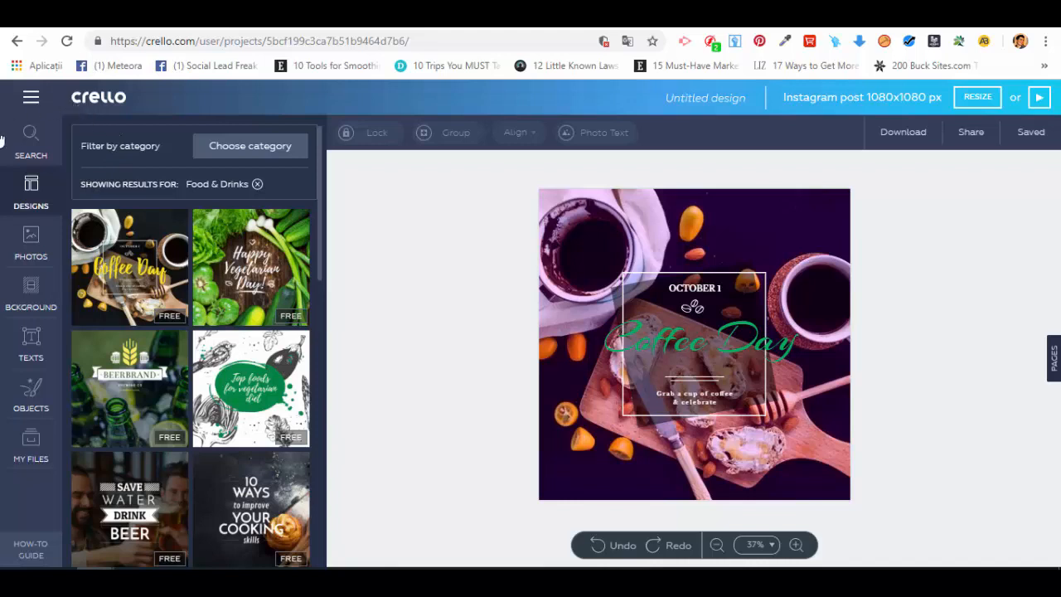
Step: Add the Bread & Pasteries Bakery text badge, move it to the design's upper right area, and delete it
click(21, 340)
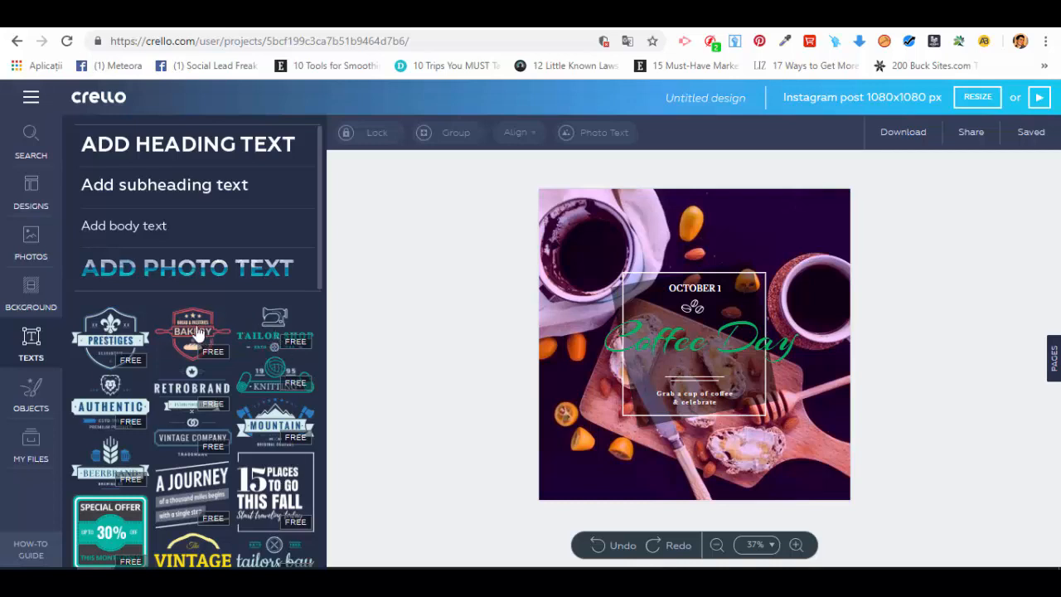
click(196, 330)
click(721, 301)
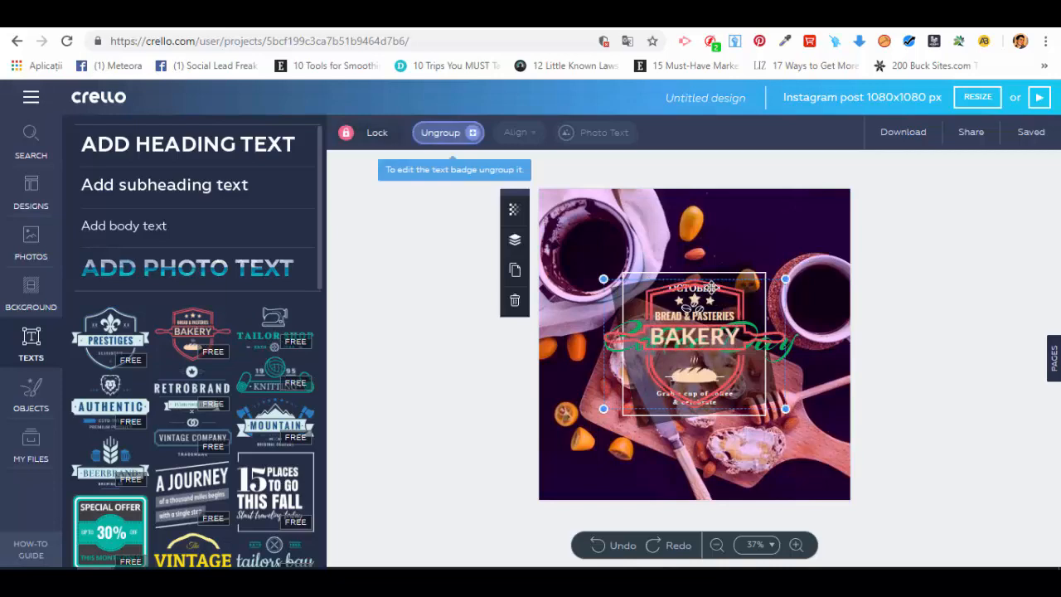
drag(711, 288, 797, 207)
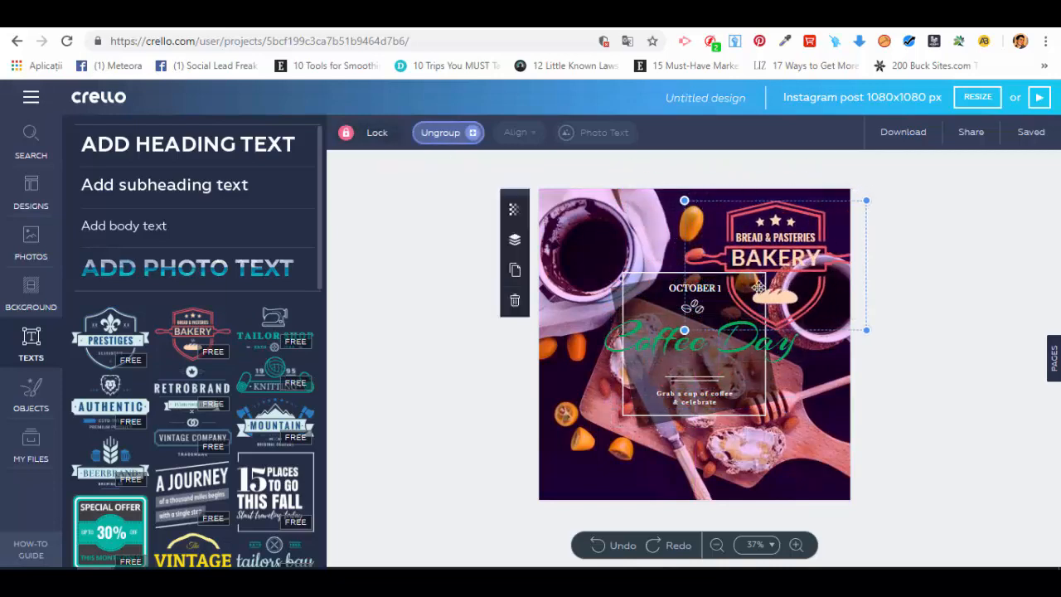
click(514, 300)
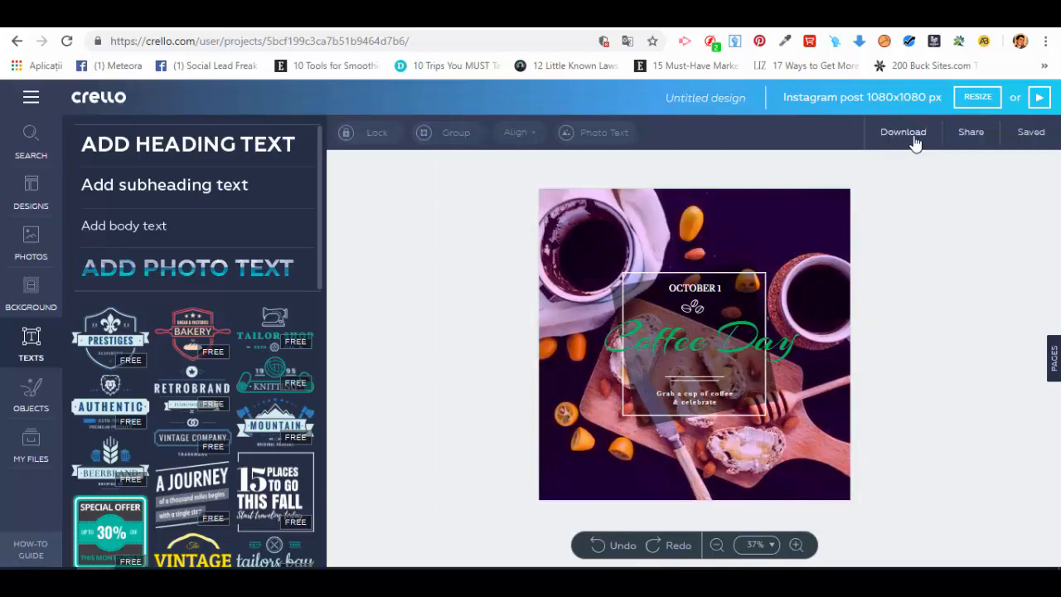
Step: Download the finished design as a PNG Transparent file
click(915, 141)
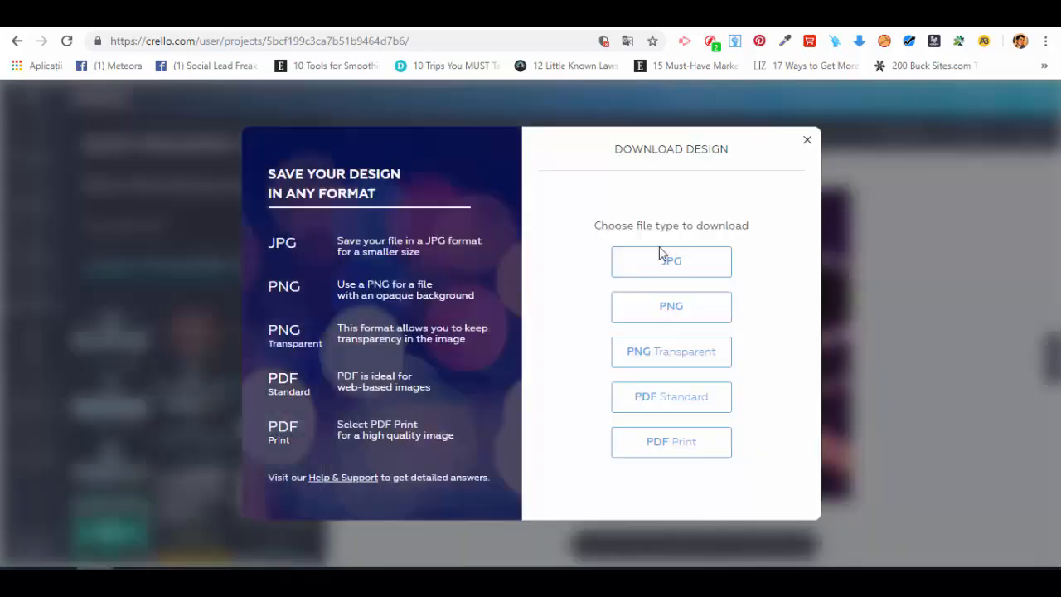
click(689, 362)
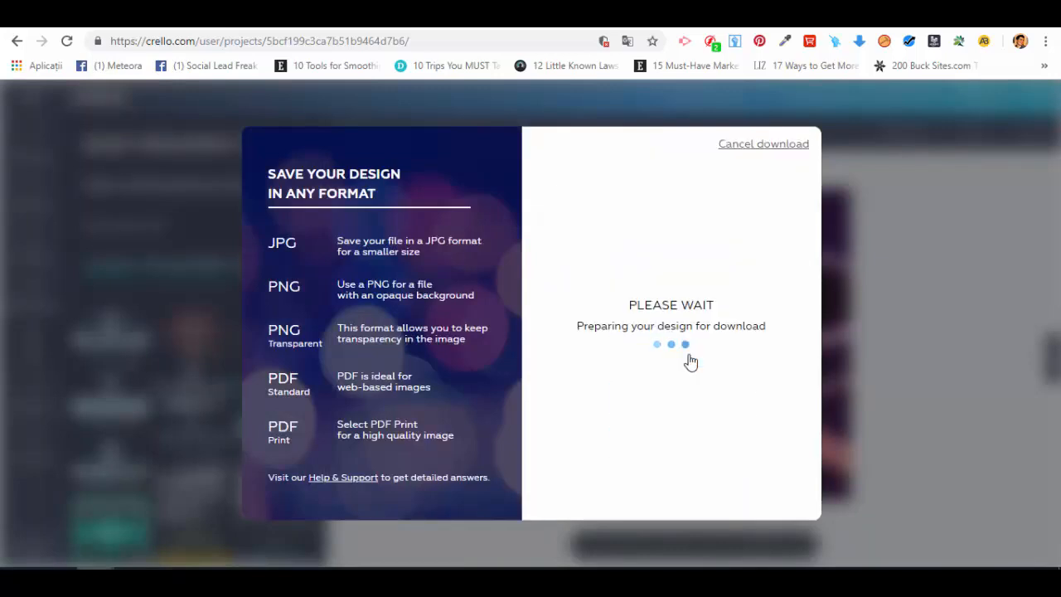